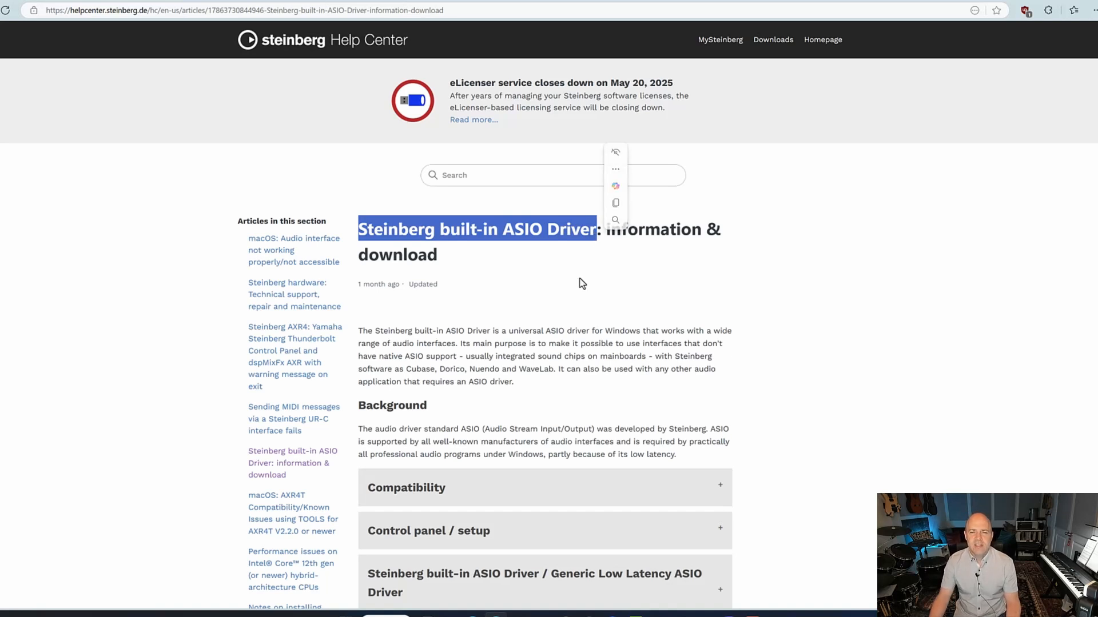
# Download the latest Steinberg built-in ASIO Driver installer from the help center article.
pyautogui.click(564, 295)
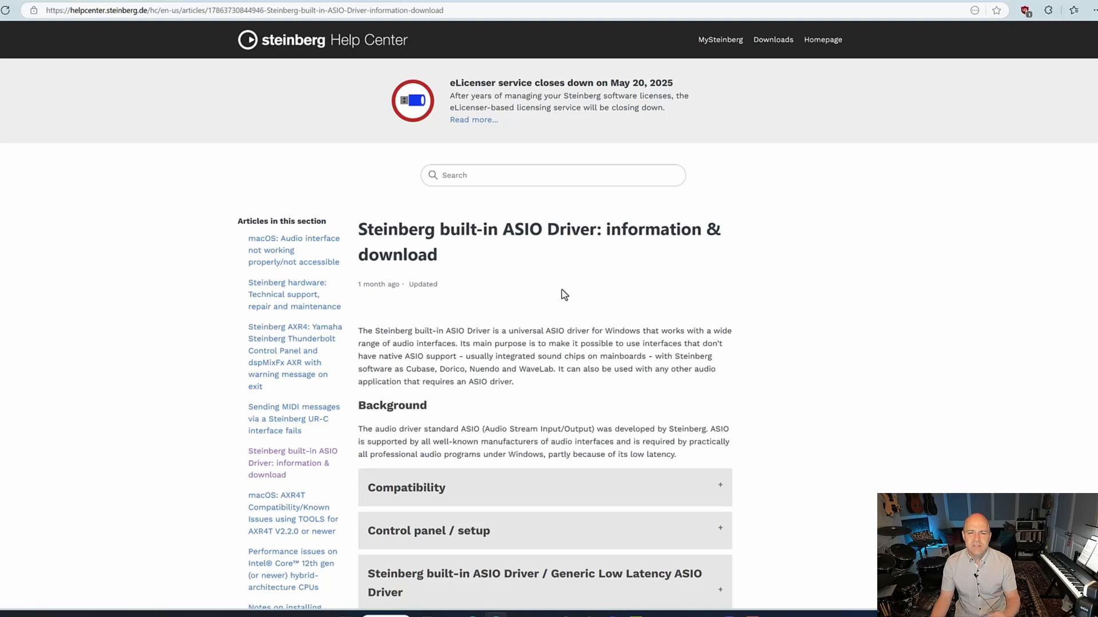
pyautogui.scroll(-3, 562, 289)
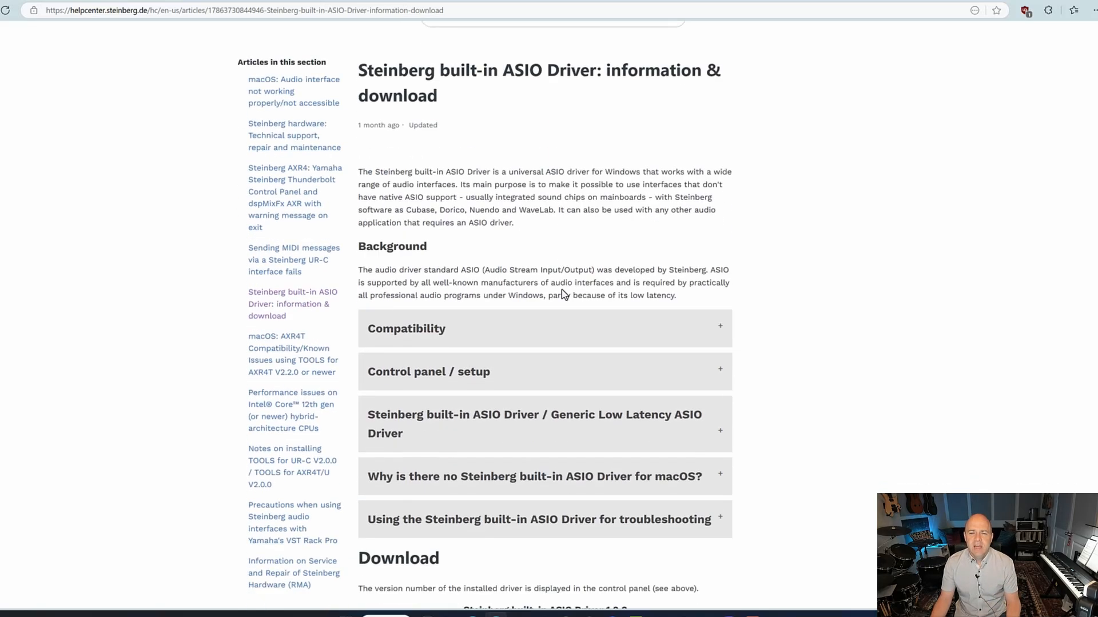
pyautogui.scroll(-3, 561, 292)
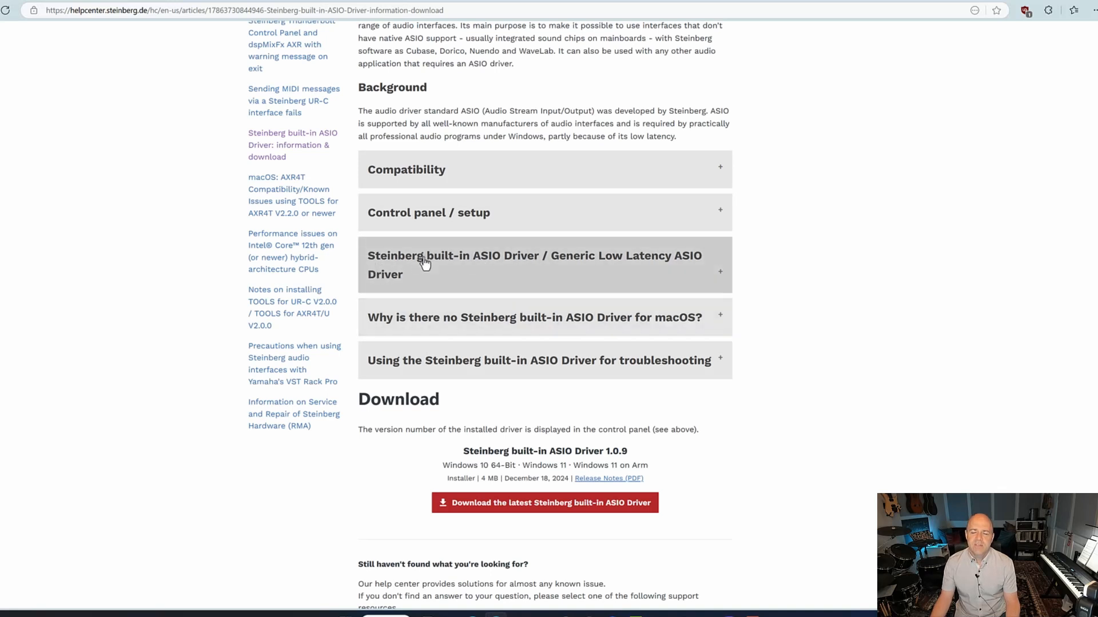
pyautogui.scroll(-2, 424, 263)
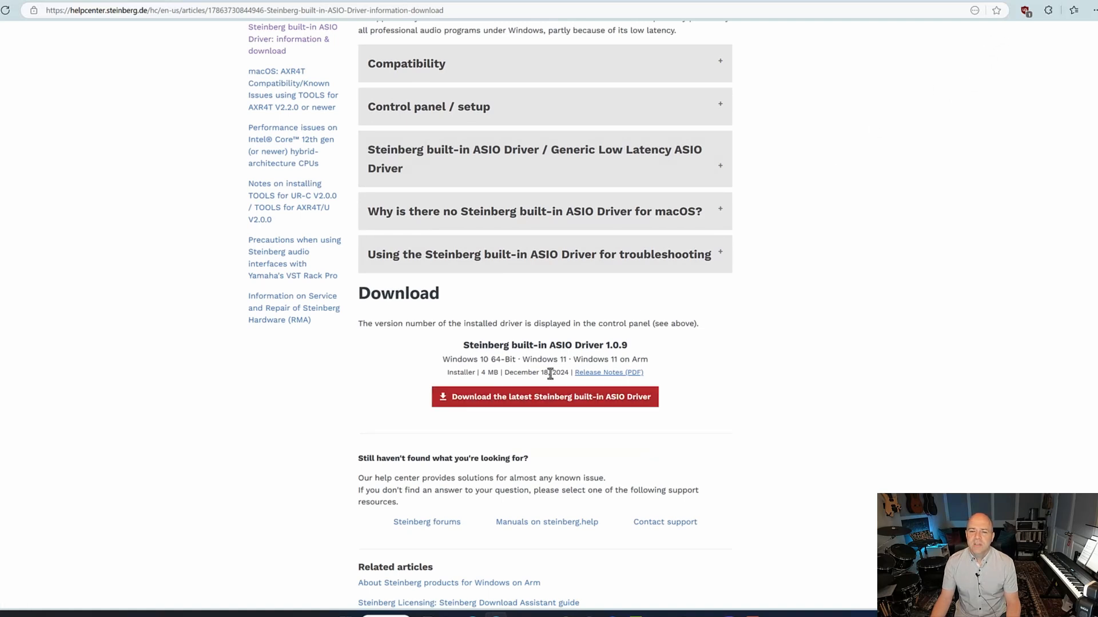
pyautogui.click(520, 403)
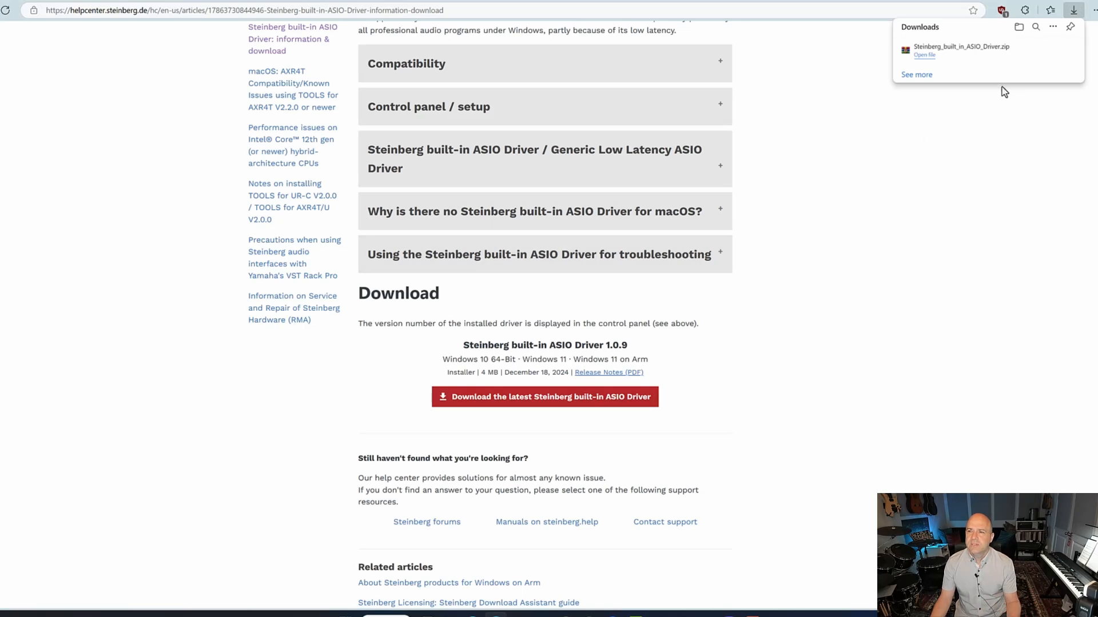
pyautogui.moveTo(1063, 52)
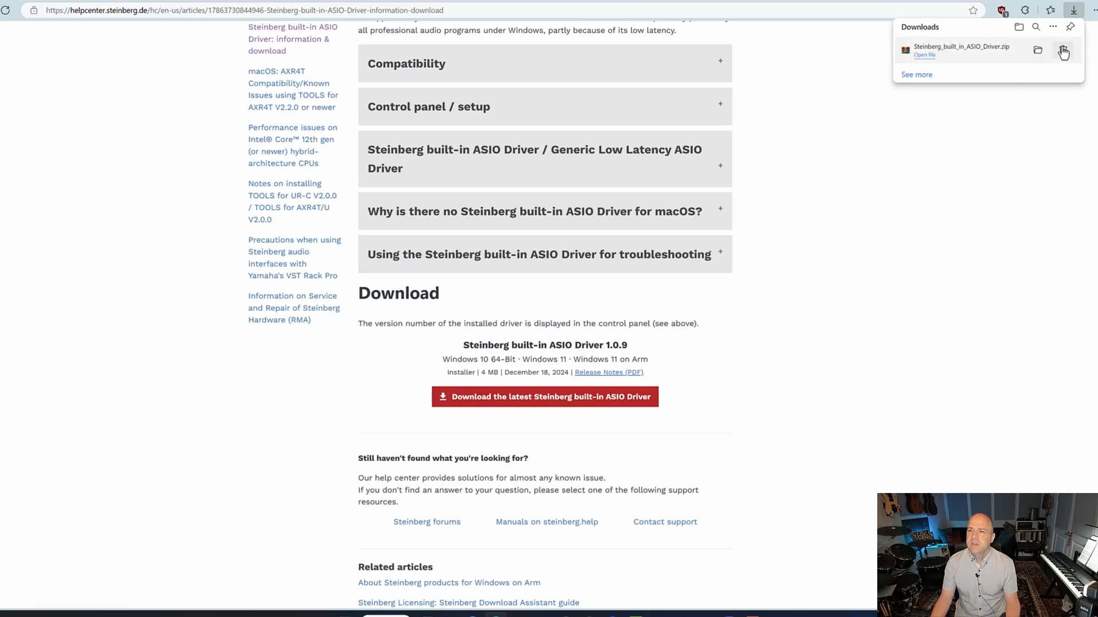
pyautogui.click(1071, 1)
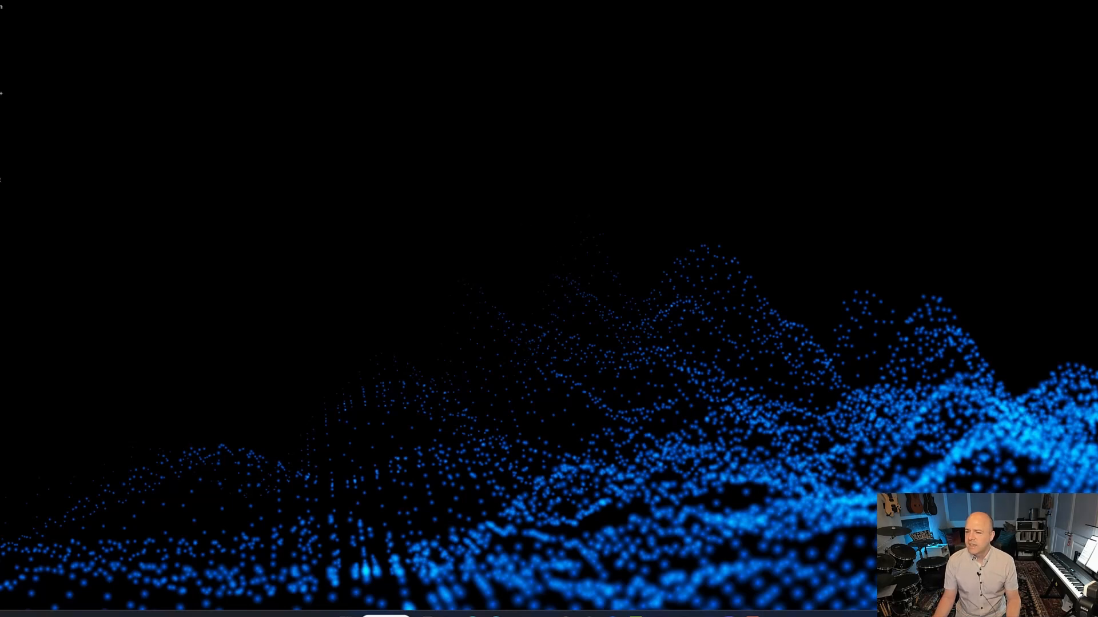
# Open the sound output device list in quick settings to check the available outputs.
pyautogui.press('super+a')
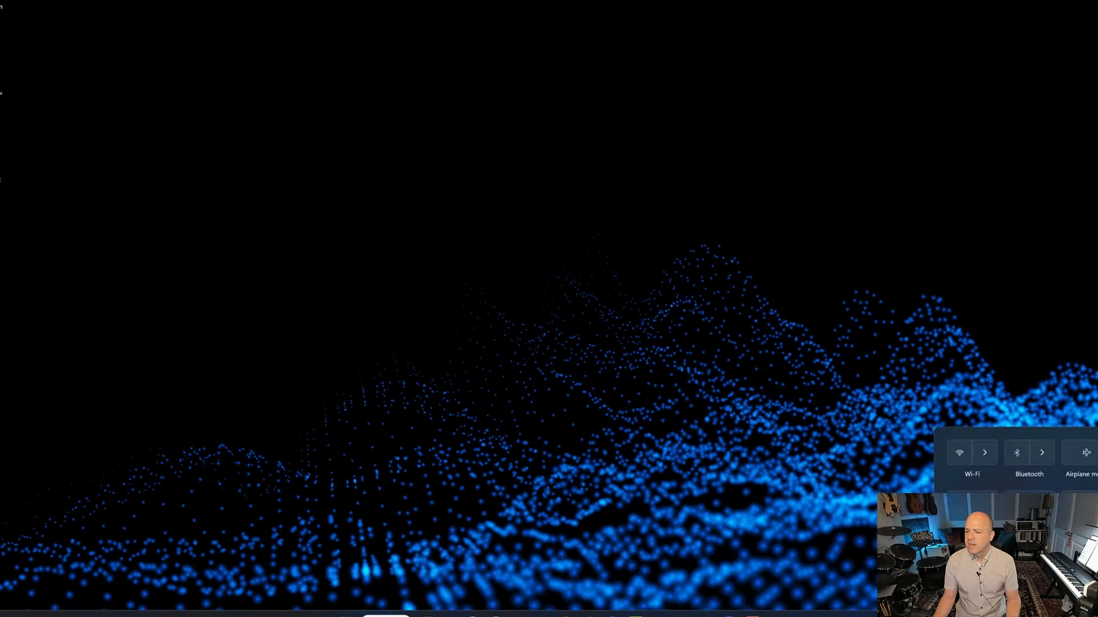
pyautogui.press('super+ctrl+v')
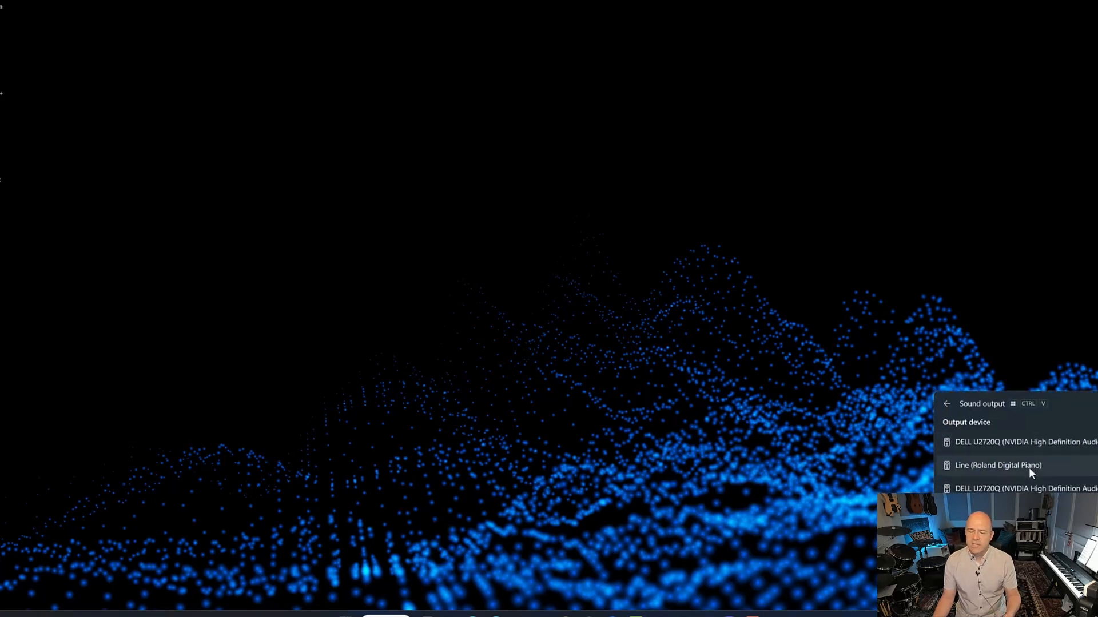
pyautogui.click(527, 361)
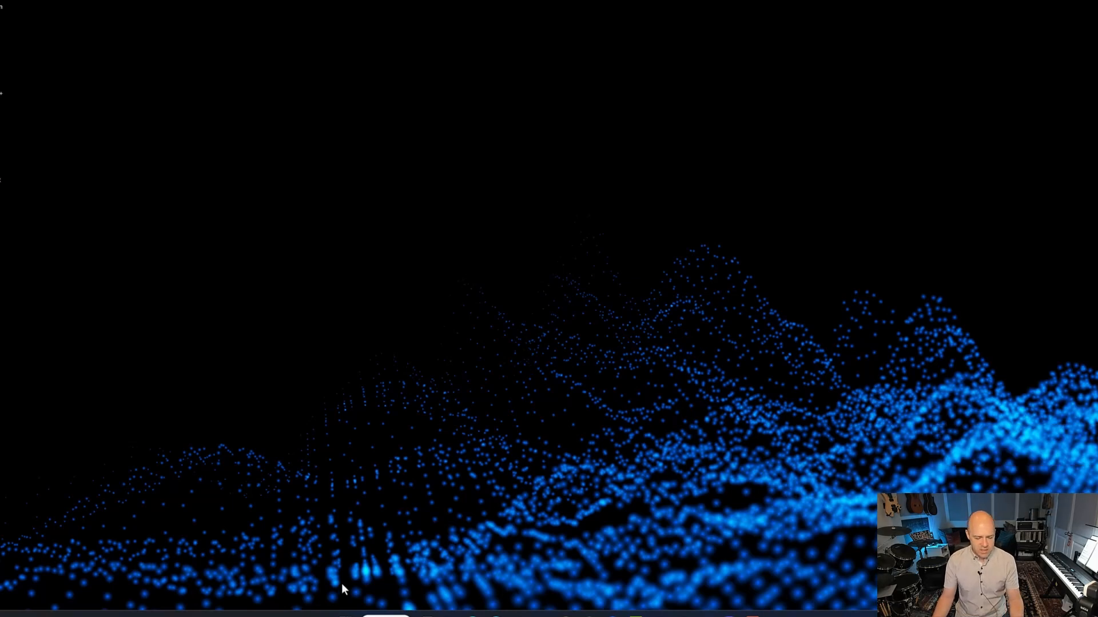
# Open the Steinberg built-in ASIO Driver control panel and review its enabled output and input ports.
pyautogui.press('super+s')
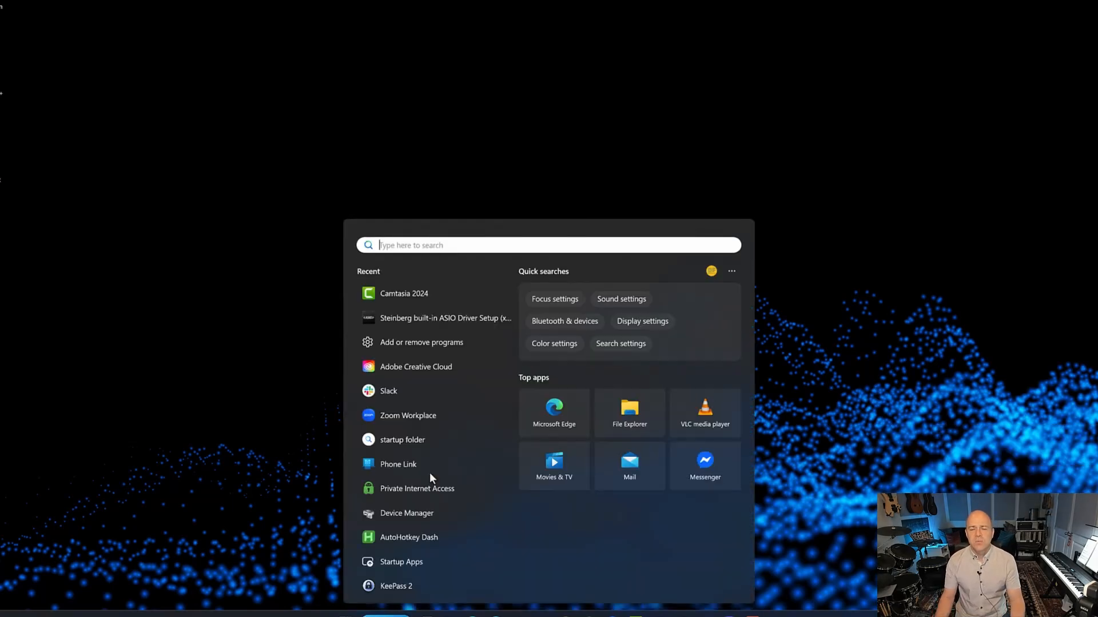
pyautogui.click(417, 320)
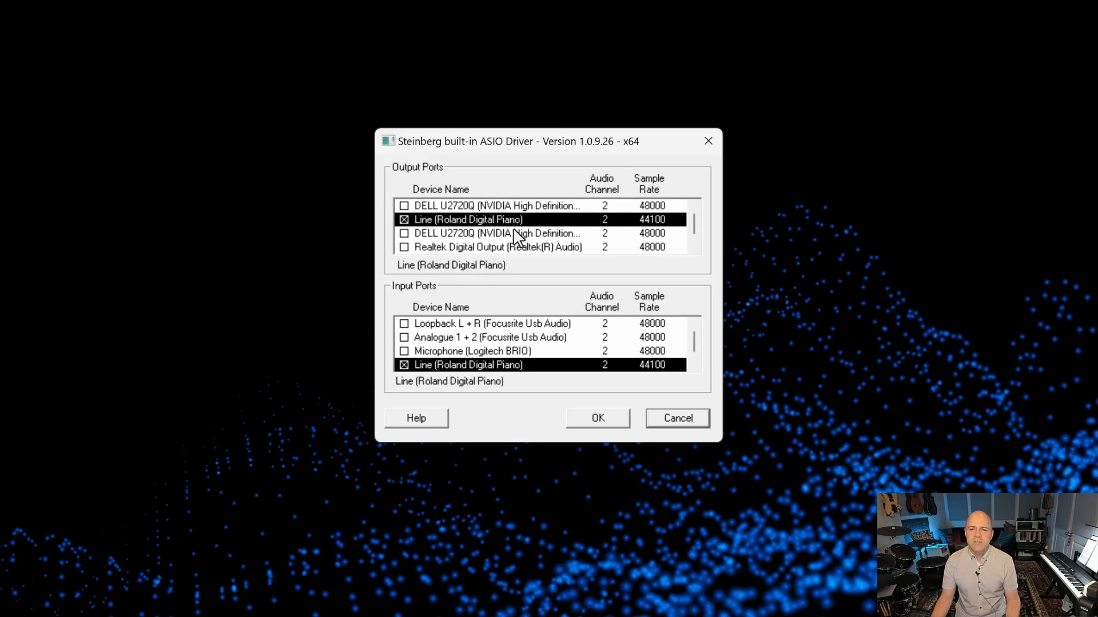
pyautogui.scroll(-1, 518, 243)
pyautogui.scroll(1, 518, 252)
pyautogui.scroll(-1, 521, 252)
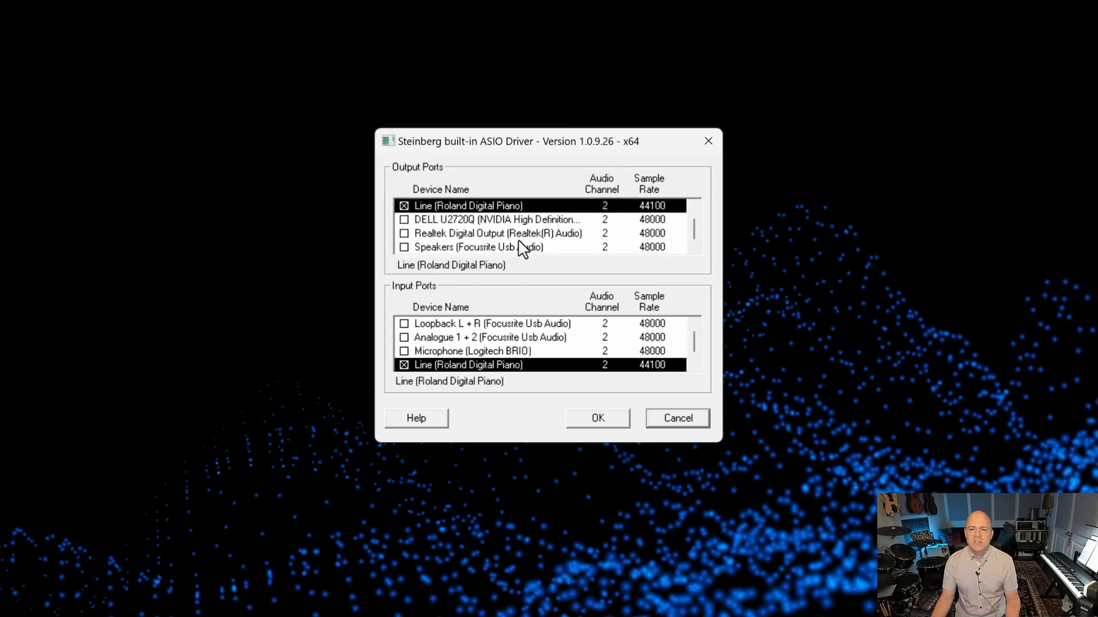
pyautogui.scroll(1, 522, 247)
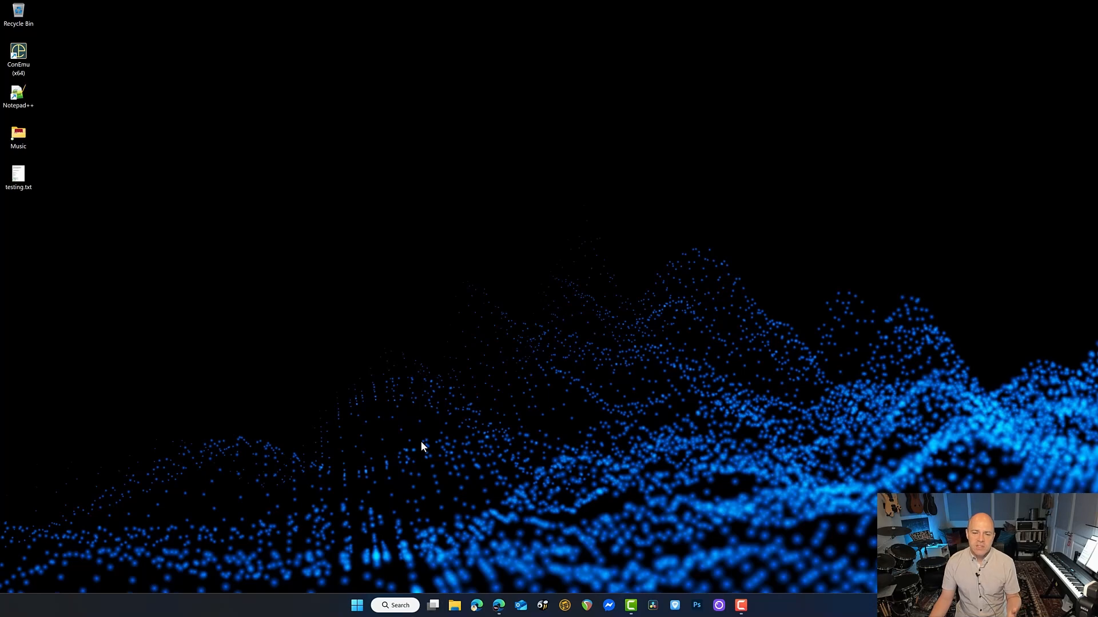
# Launch REAPER and maximize its window.
pyautogui.click(355, 610)
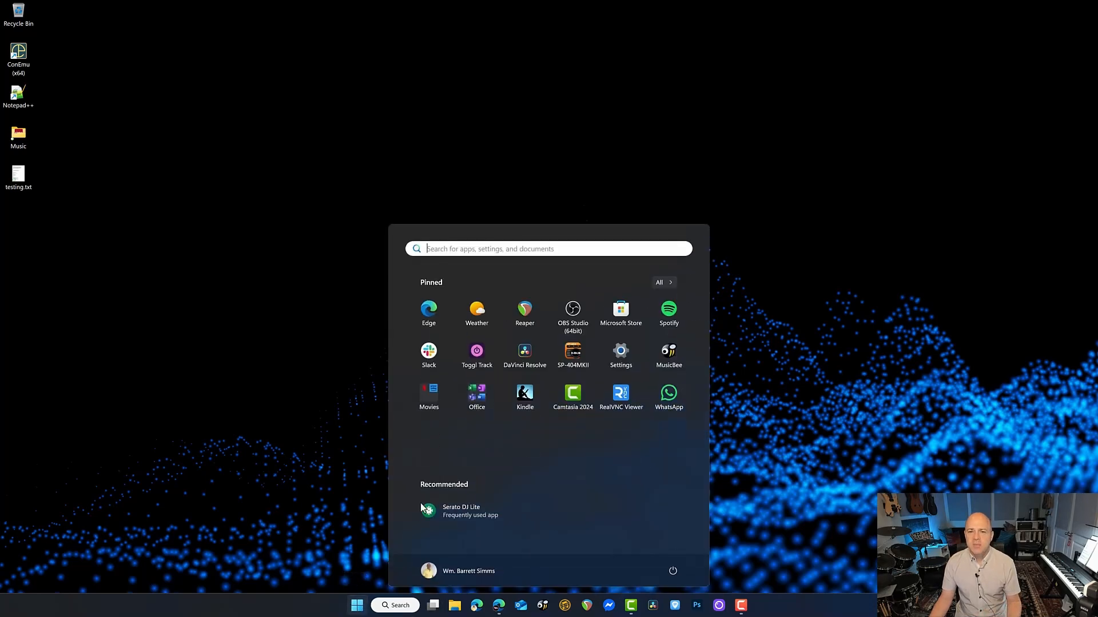
pyautogui.click(525, 312)
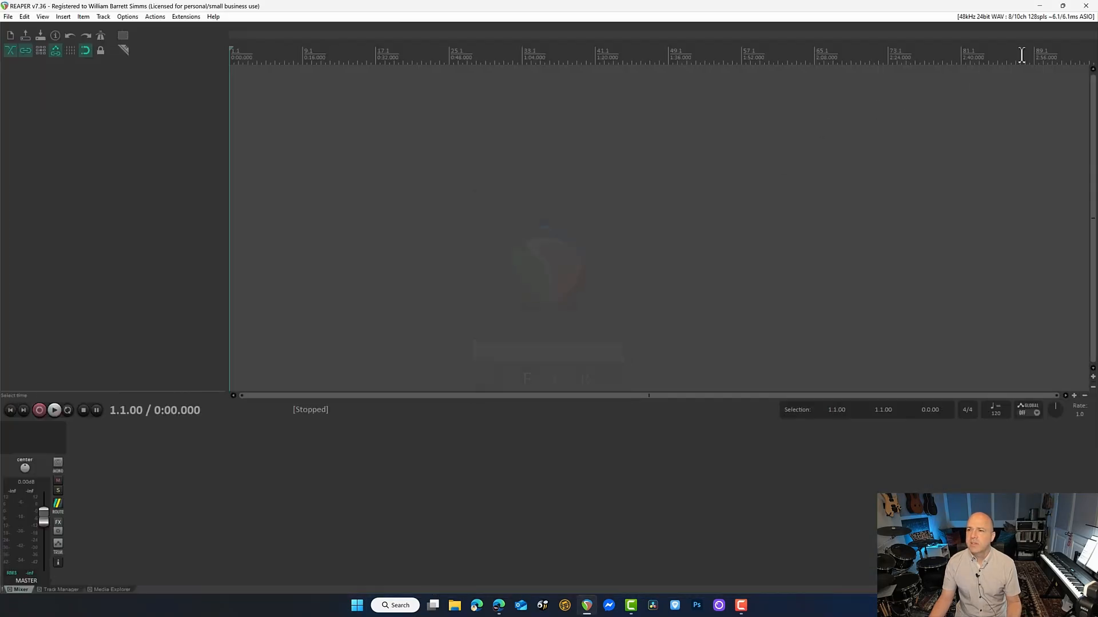
pyautogui.click(1064, 17)
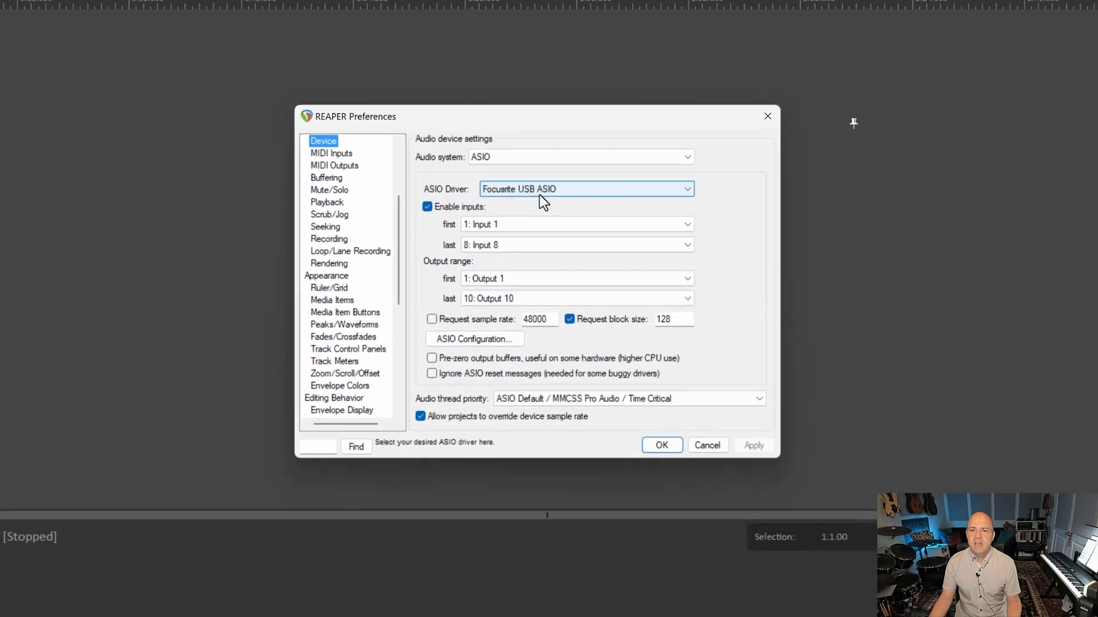
# Set the ASIO driver in the audio device preferences to Steinberg built-in ASIO Driver and confirm.
pyautogui.click(509, 191)
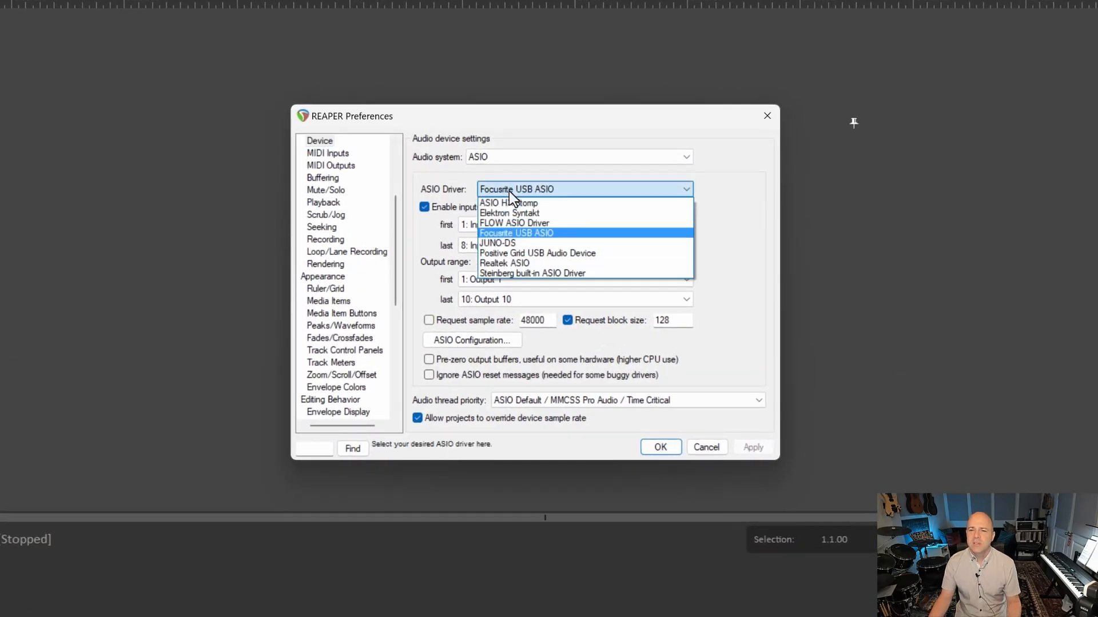
pyautogui.click(536, 272)
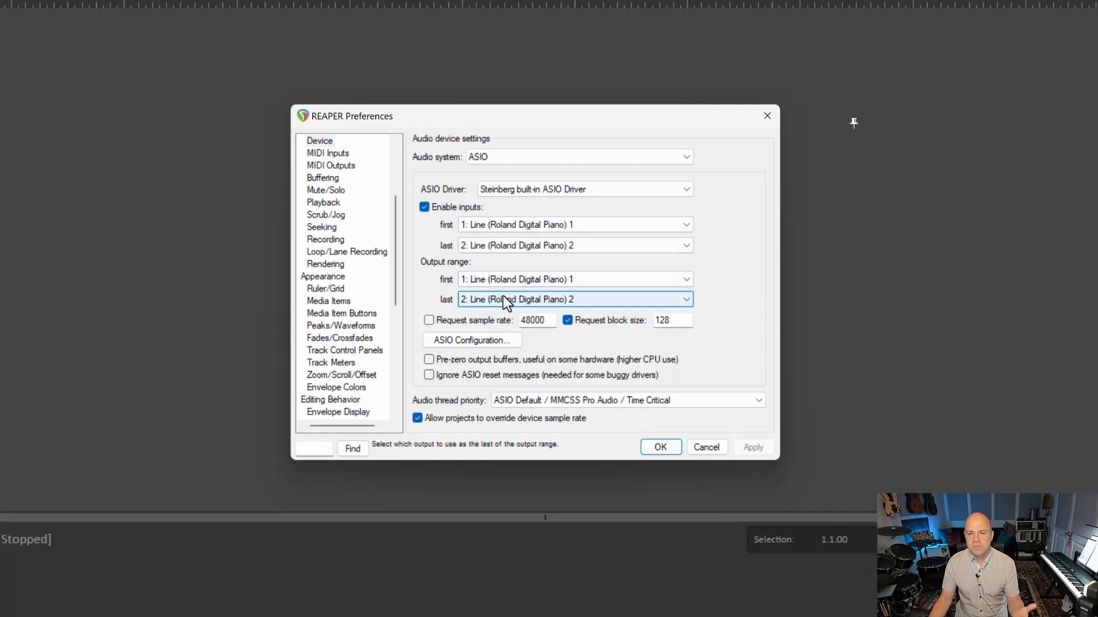
pyautogui.click(658, 448)
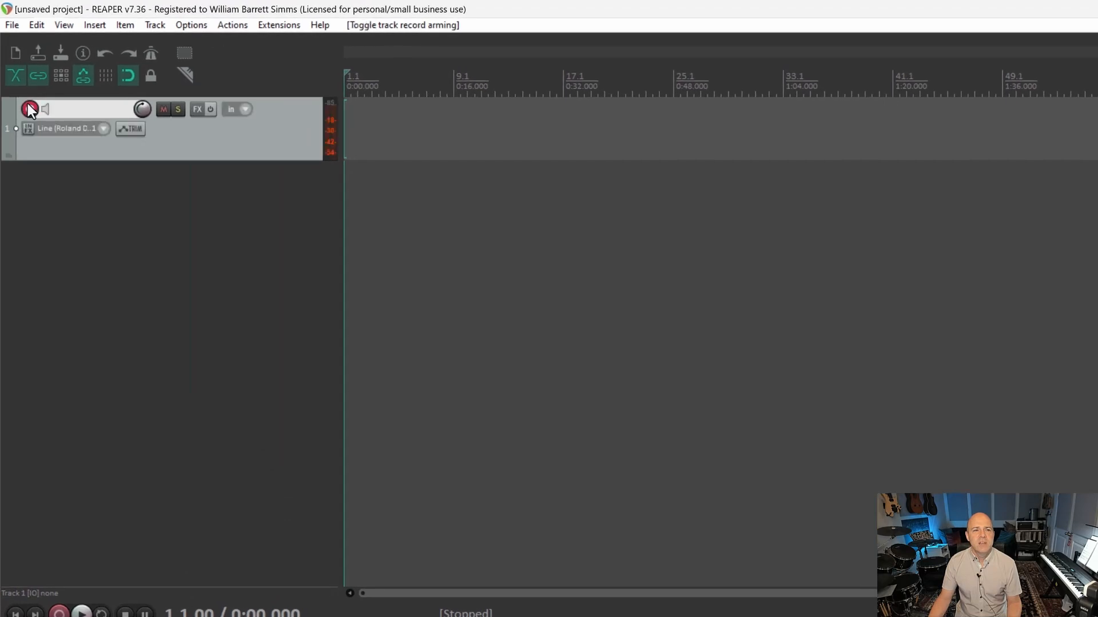
# Set track 1's input to stereo Line (Roland Digital Piano) 1 / Line (Roland Digital Piano) 2.
pyautogui.click(104, 128)
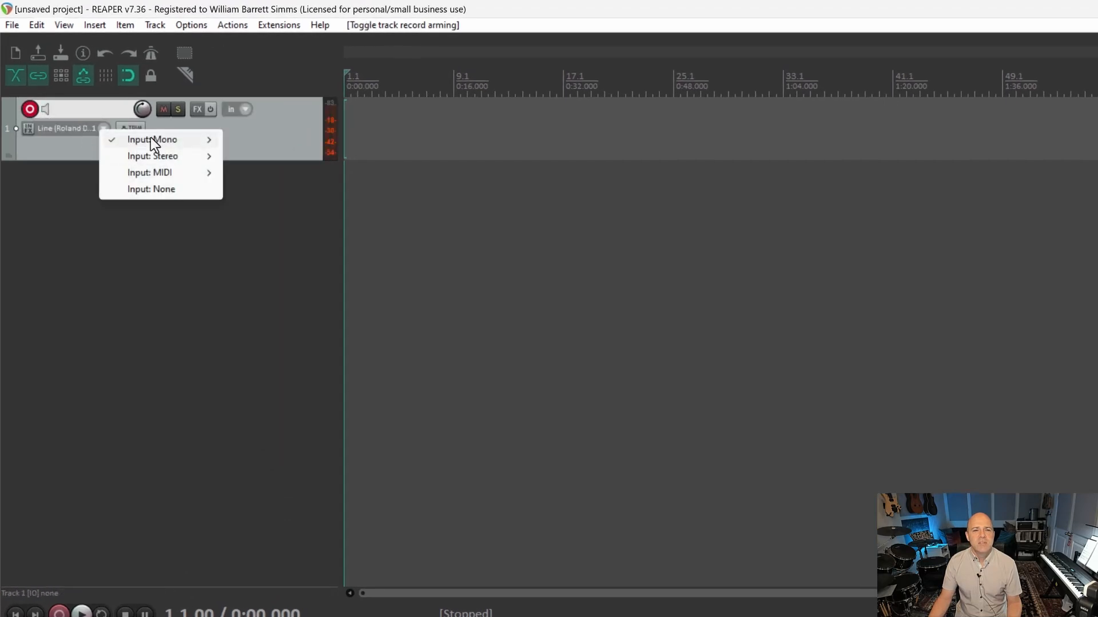
pyautogui.moveTo(154, 143)
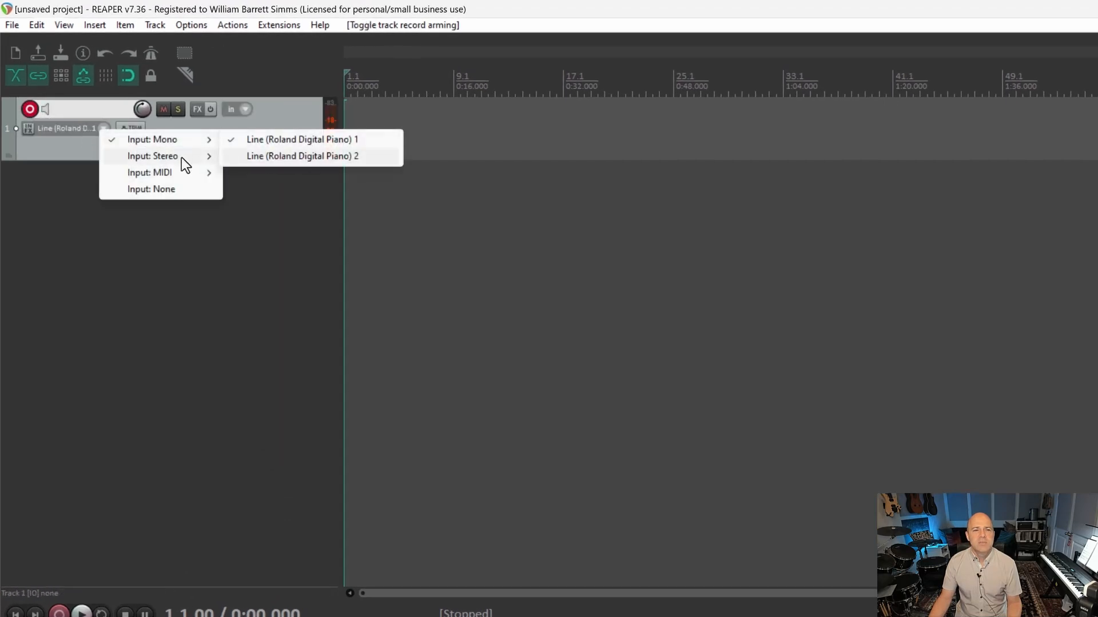
pyautogui.moveTo(182, 159)
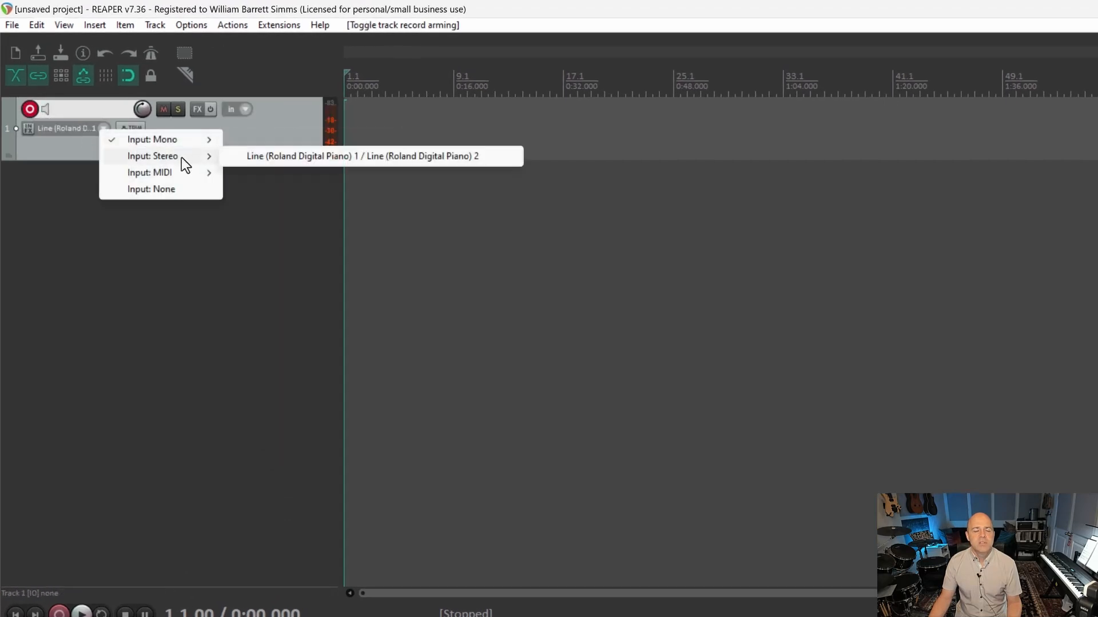
pyautogui.click(298, 159)
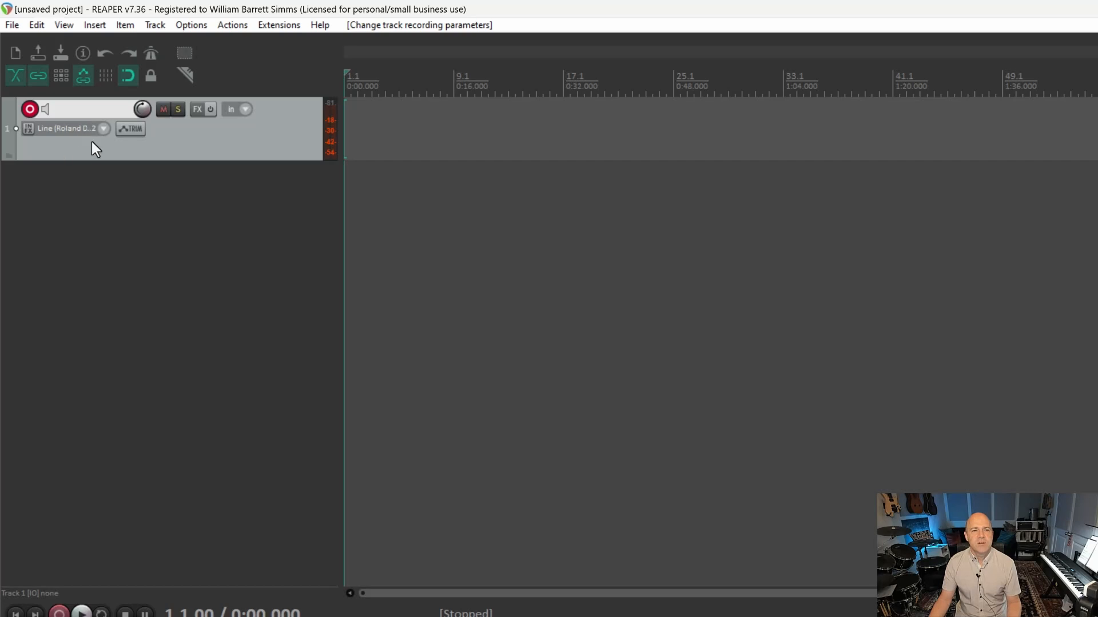
# Add a second track, arm it for recording, and set its input to MIDI from Roland Digital Piano.
pyautogui.doubleClick(94, 211)
pyautogui.click(27, 176)
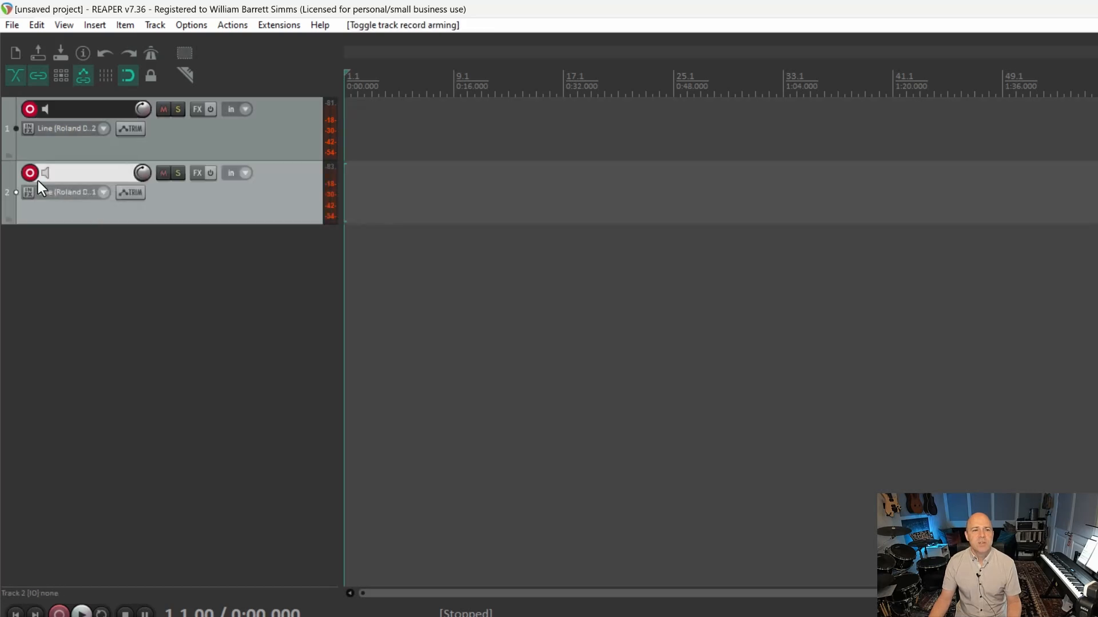
pyautogui.click(105, 194)
pyautogui.moveTo(160, 240)
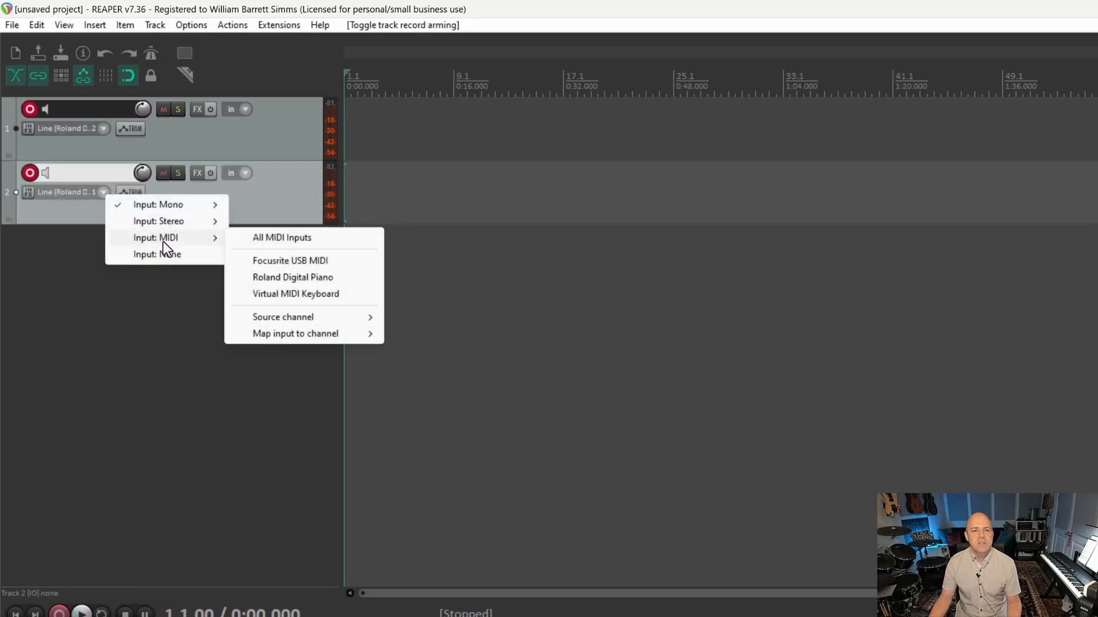
pyautogui.click(278, 279)
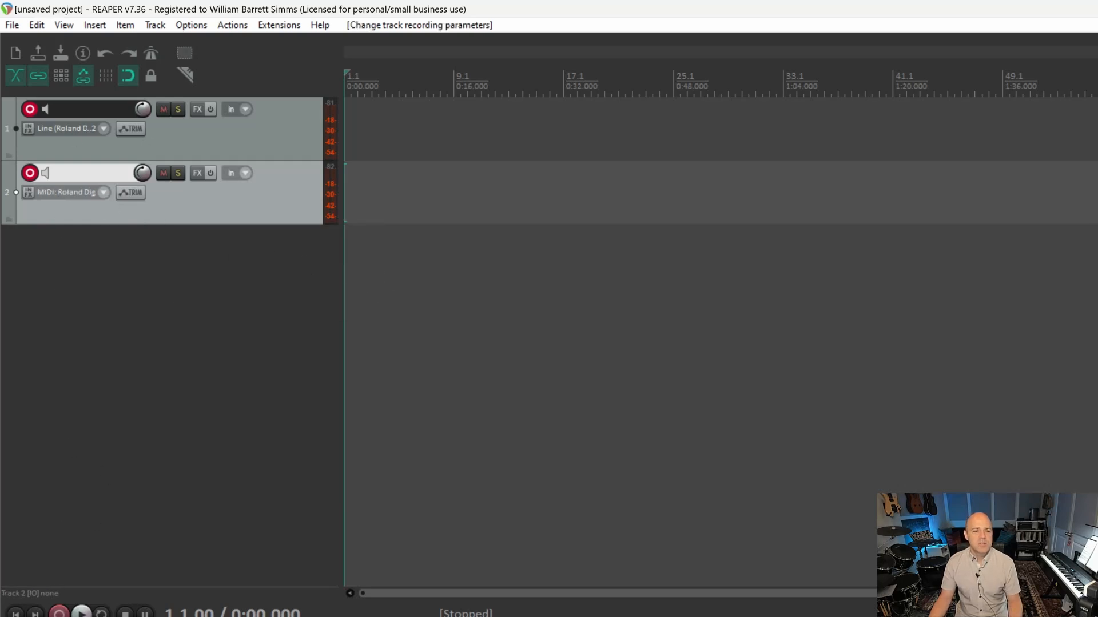
# Record a take on both armed tracks, stop, and save all recorded files.
pyautogui.hotkey('ctrl', 'r')
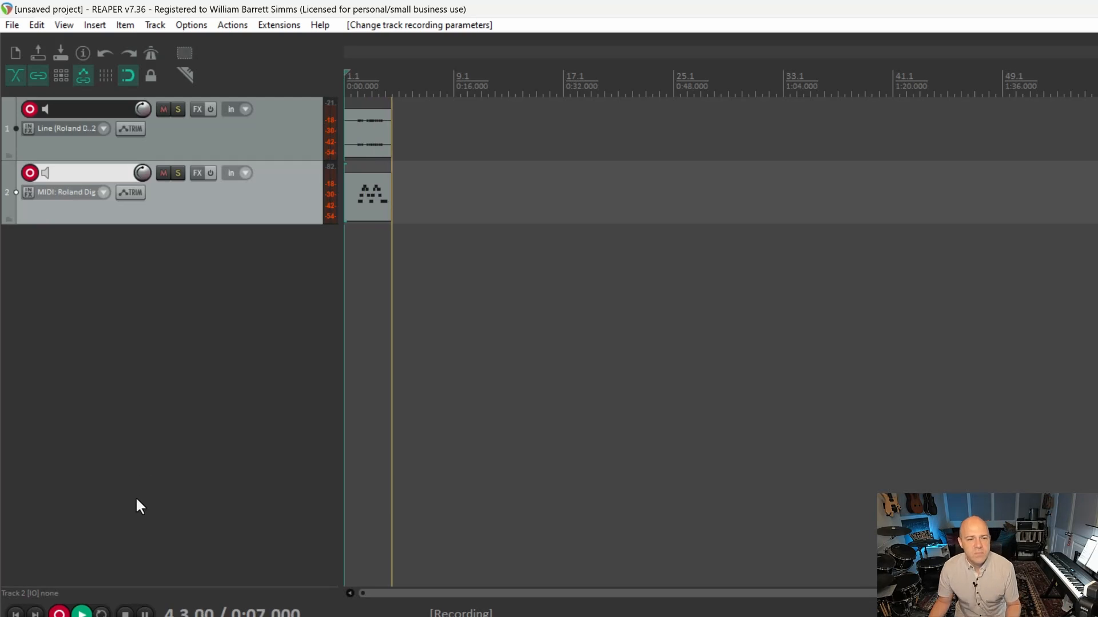
pyautogui.click(125, 612)
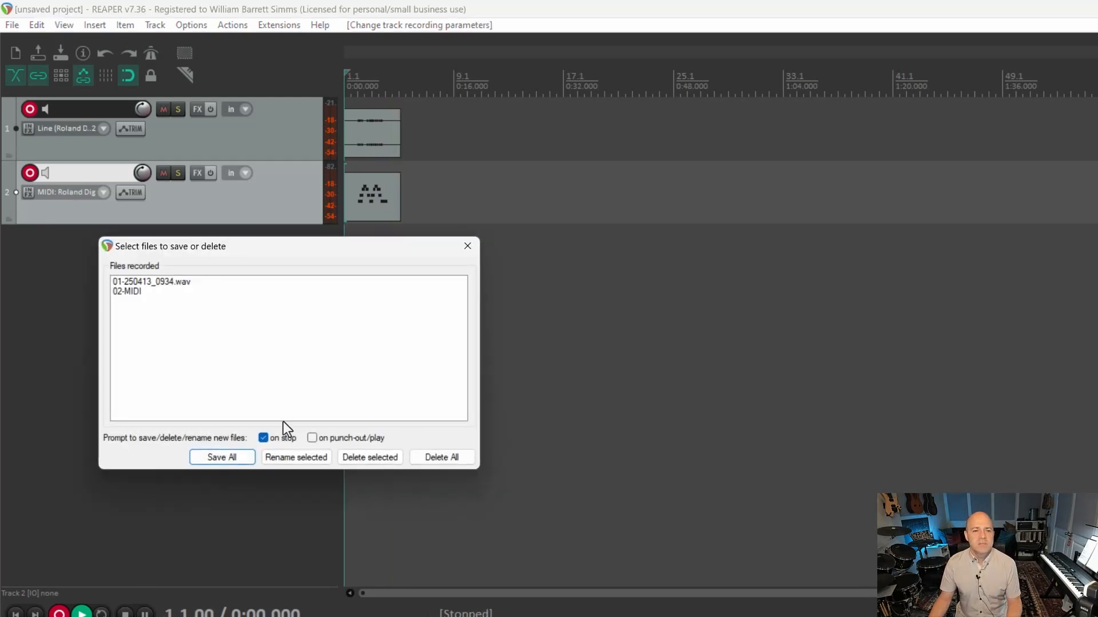
pyautogui.click(233, 456)
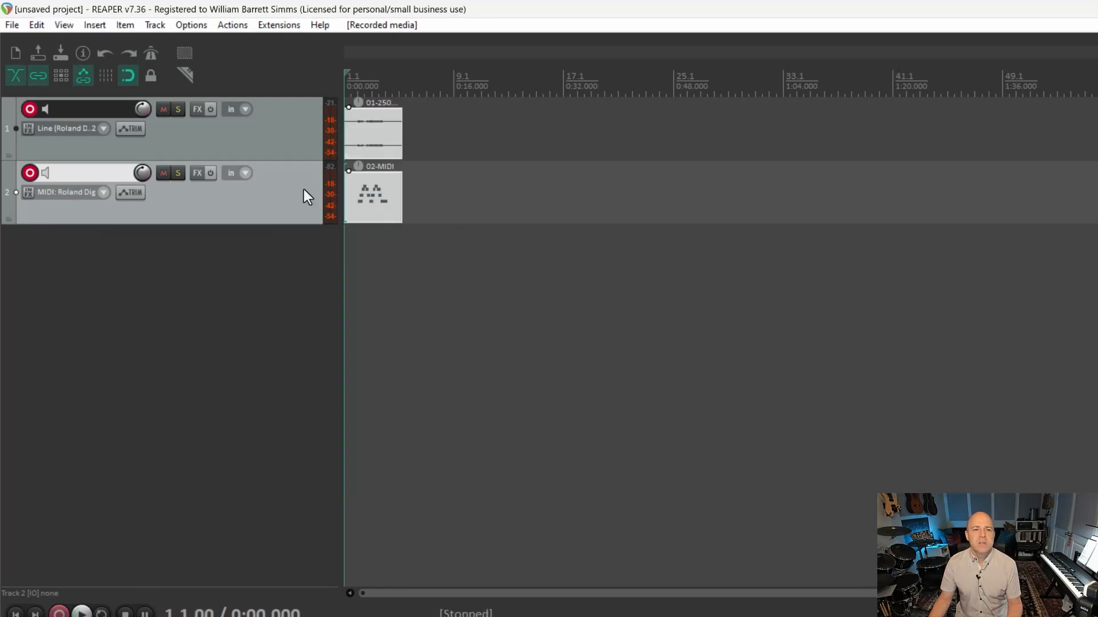
# Open the recorded MIDI item in the MIDI editor to inspect its notes, then close the editor.
pyautogui.click(367, 217)
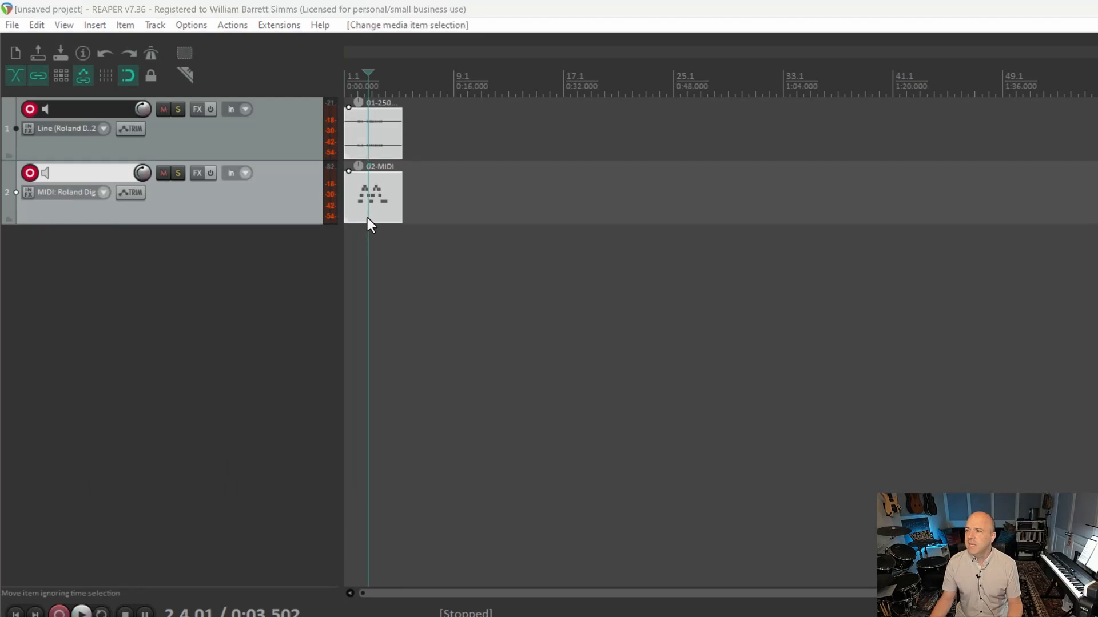
pyautogui.doubleClick(367, 217)
pyautogui.moveTo(647, 89); pyautogui.dragTo(534, 91)
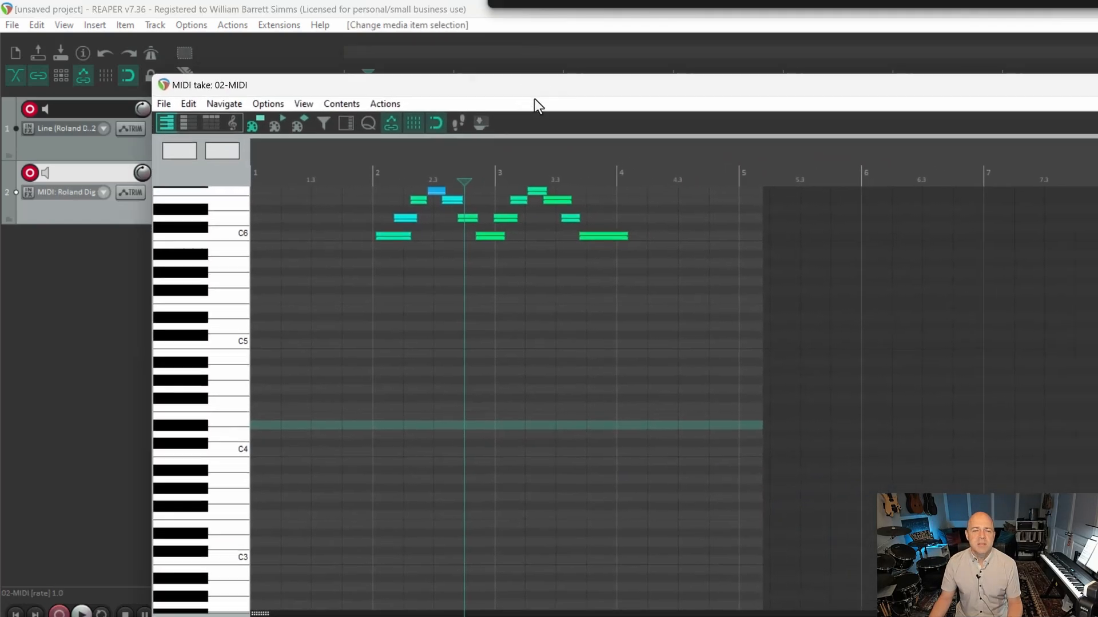
pyautogui.scroll(-2, 458, 329)
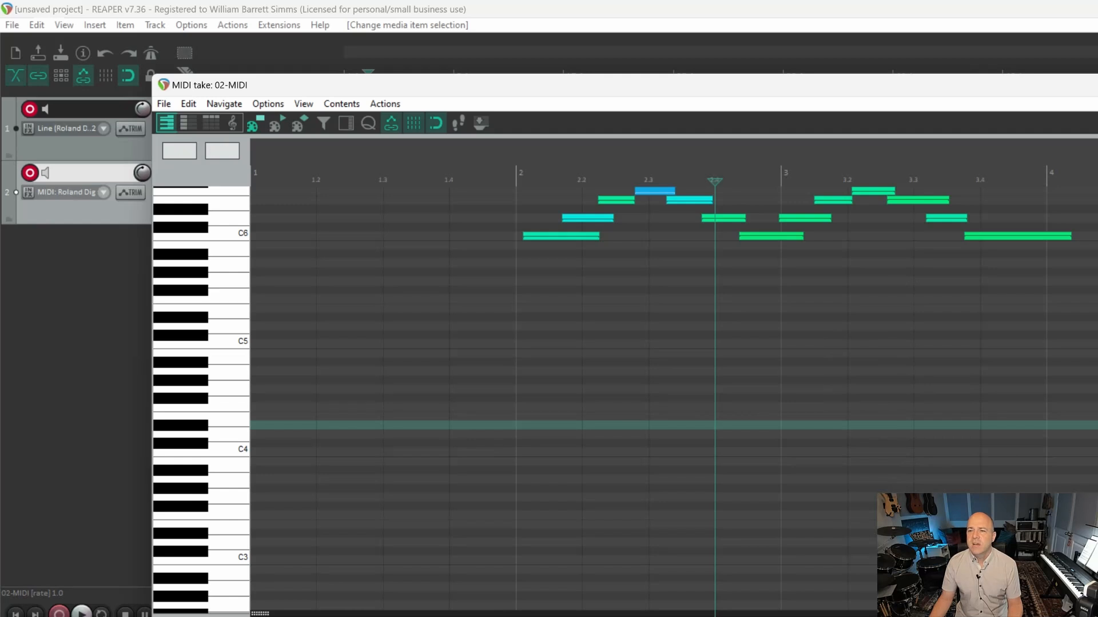
pyautogui.click(1096, 86)
# Disarm both tracks and play back the recorded audio and MIDI takes.
pyautogui.click(356, 132)
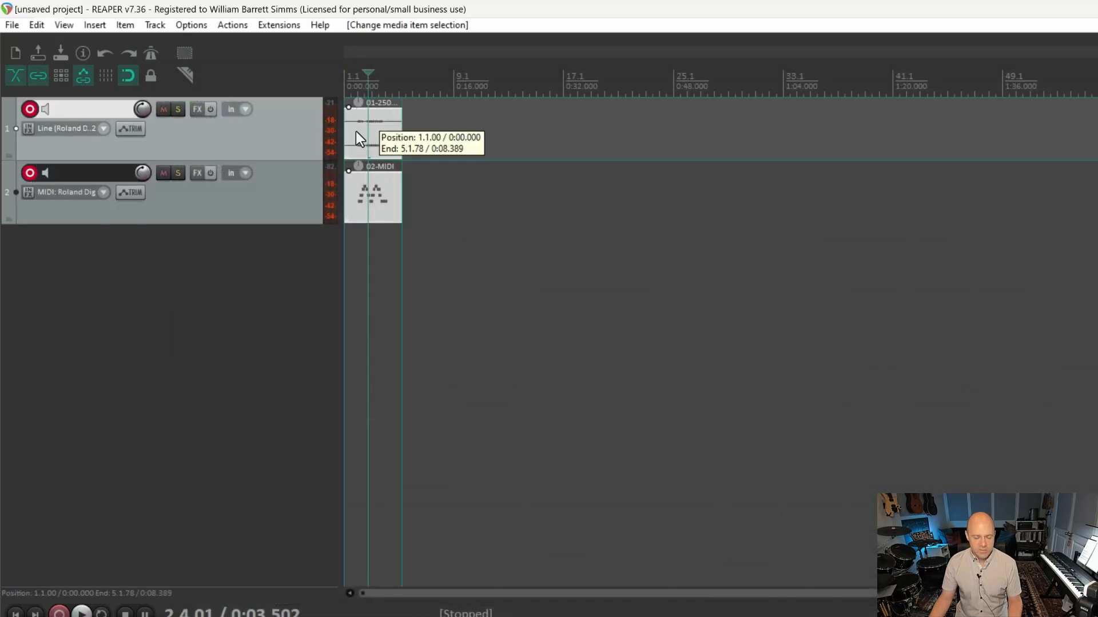
pyautogui.scroll(10, 361, 143)
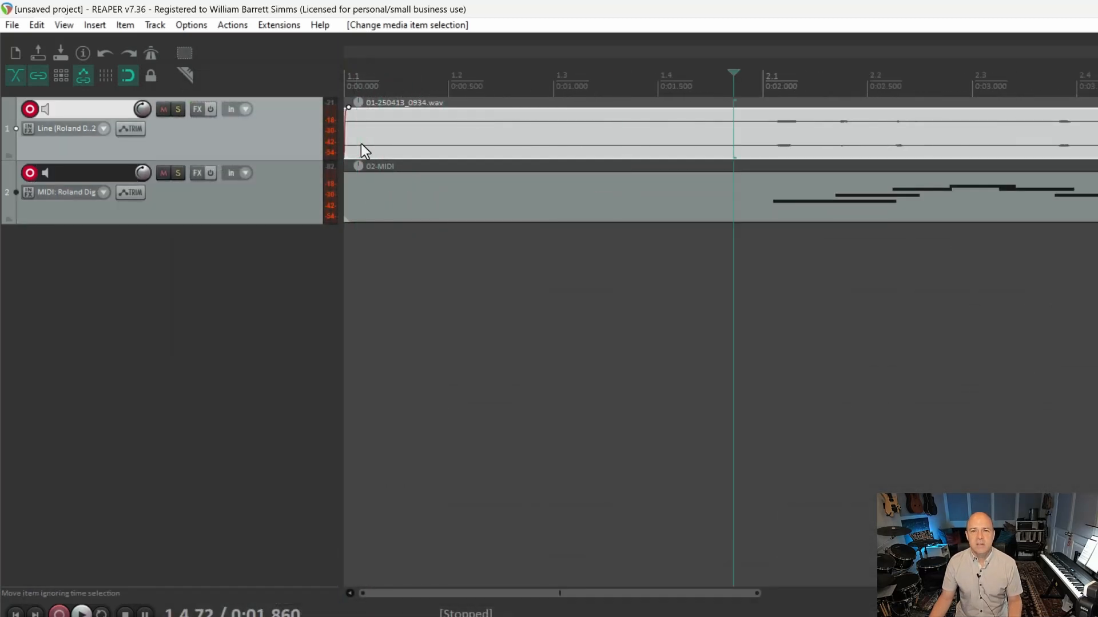
pyautogui.scroll(-5, 474, 152)
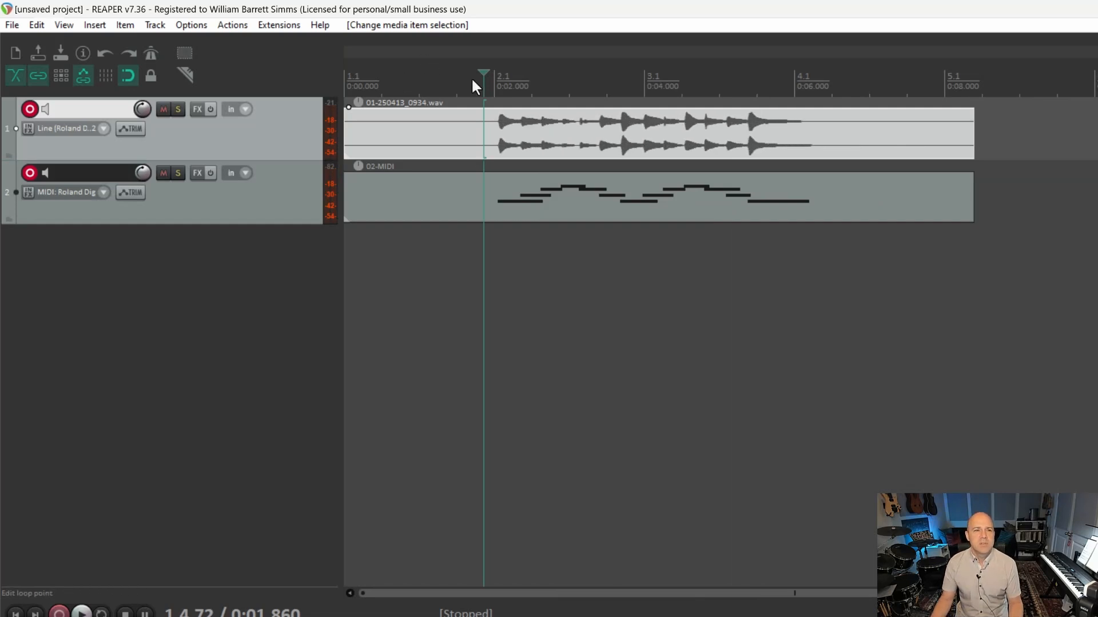
pyautogui.click(30, 109)
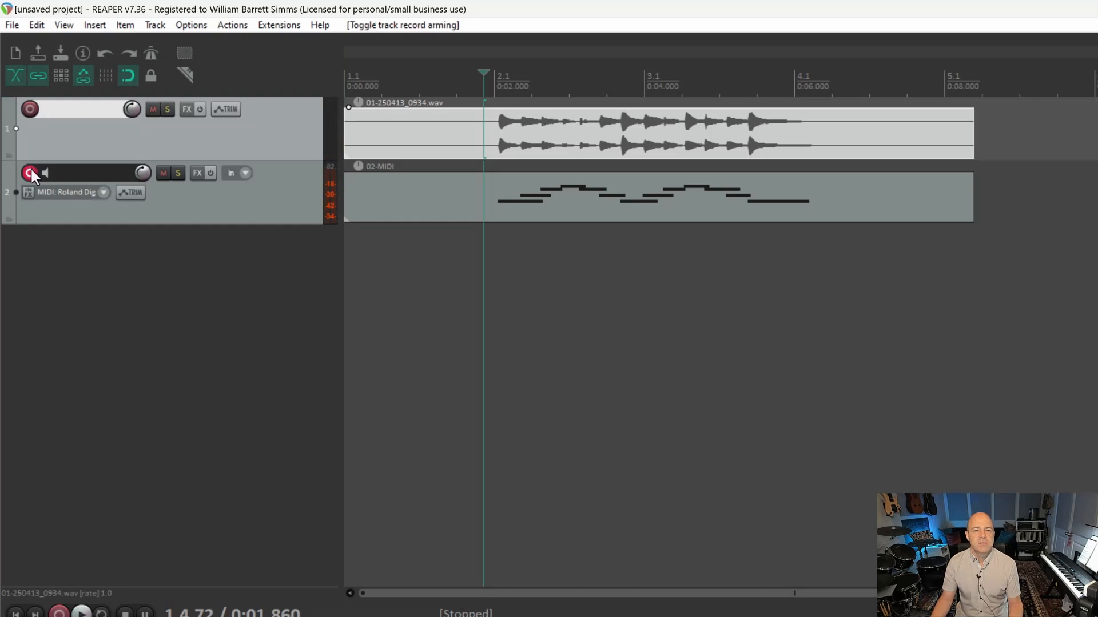
pyautogui.click(29, 173)
pyautogui.press('space')
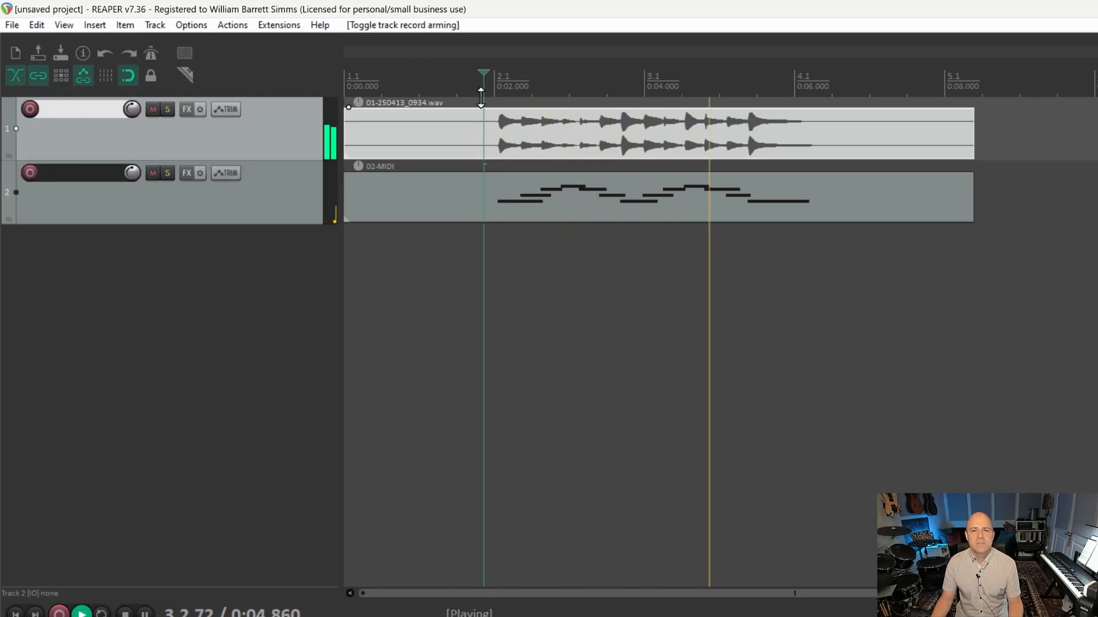
pyautogui.press('space')
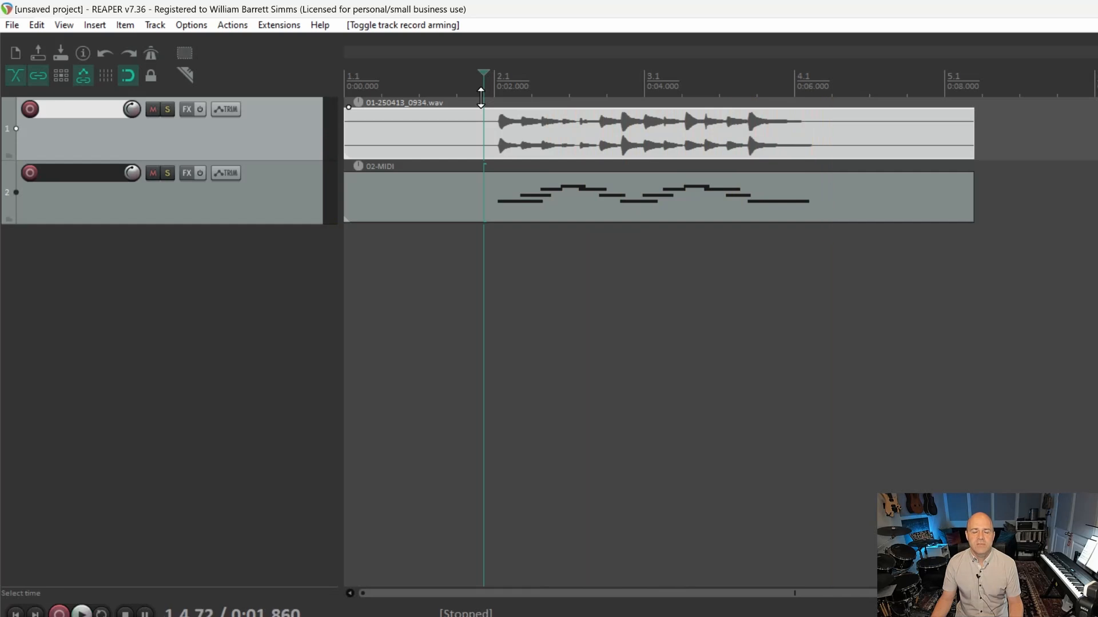